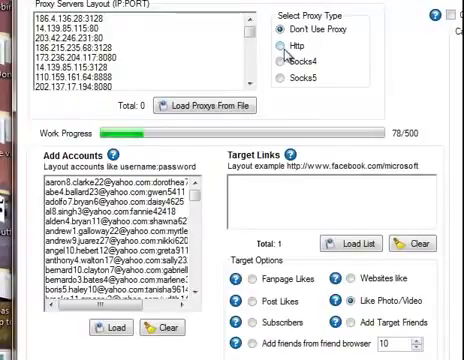
- Select Fanpage Likes as the target action and start entering the Target Links URL
drag(72, 182, 124, 192)
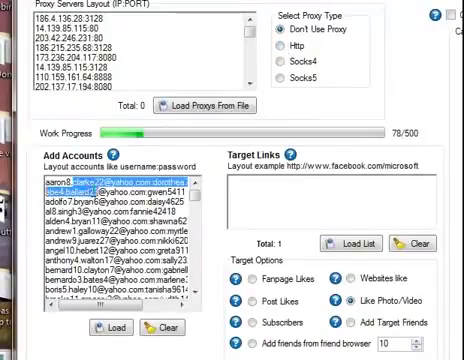
click(124, 192)
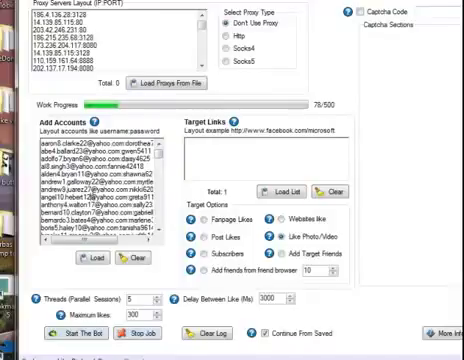
click(240, 155)
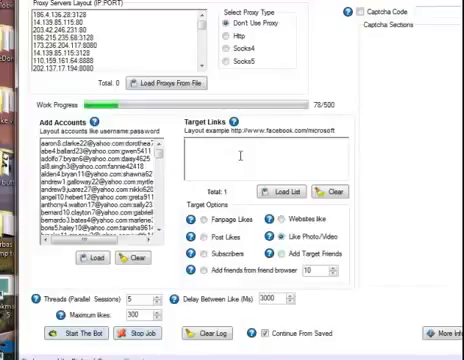
click(204, 220)
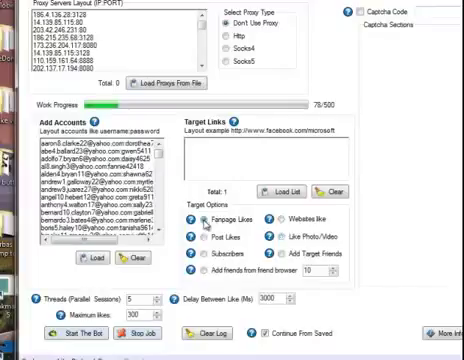
click(265, 142)
text(ww)
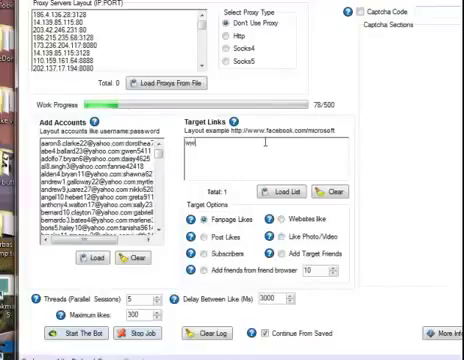
text(w.facebook.)
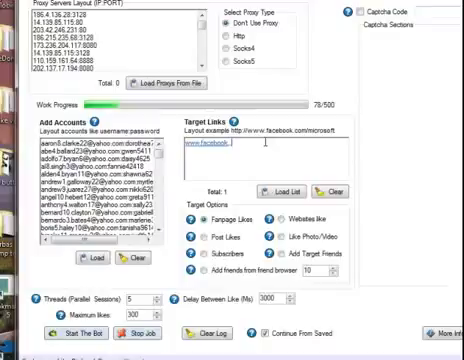
text(com/)
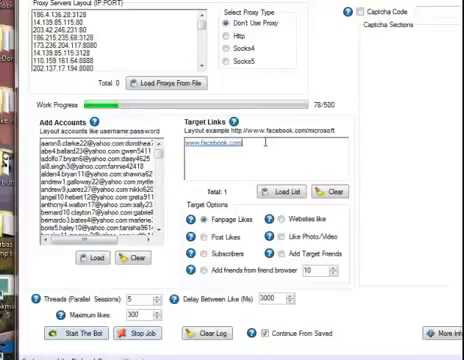
text(sel)
text(enag)
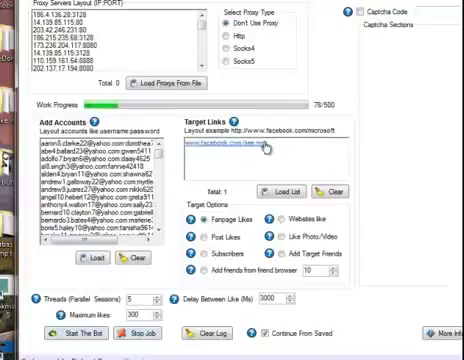
text(omez)
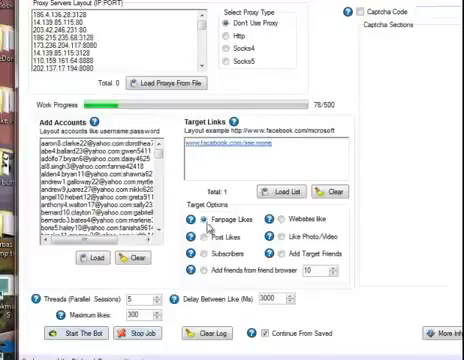
click(281, 220)
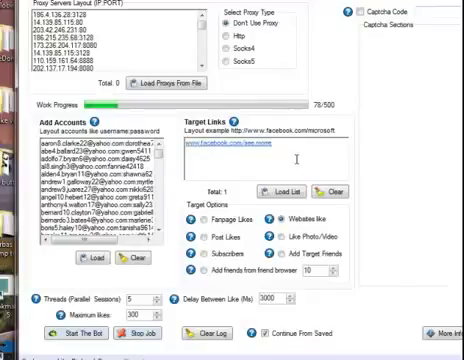
text(/)
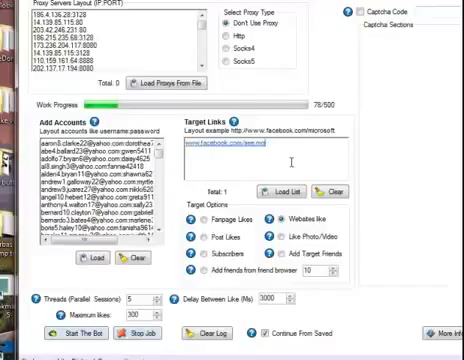
key(BackSpace)
key(BackSpace)
key(BackSpace)
key(BackSpace)
key(BackSpace)
key(BackSpace)
text(pag)
text(e)
text(pro)
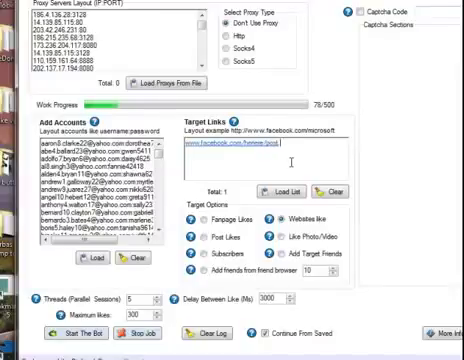
click(211, 240)
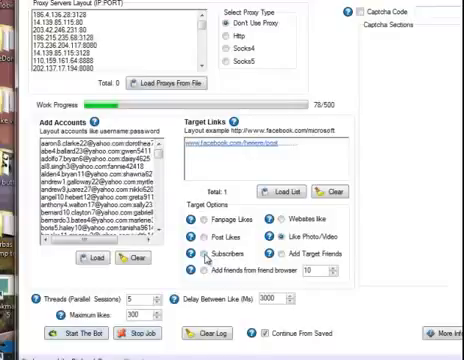
- Choose Subscribers, then Add Target Friends, while selecting the facebook.com target link
click(205, 256)
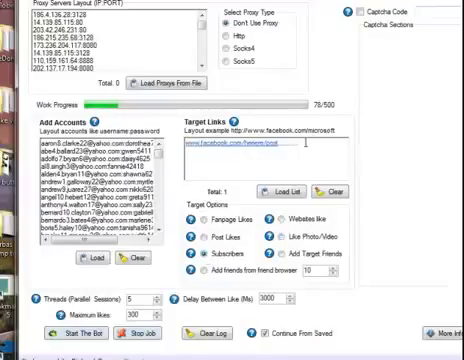
drag(306, 143, 185, 143)
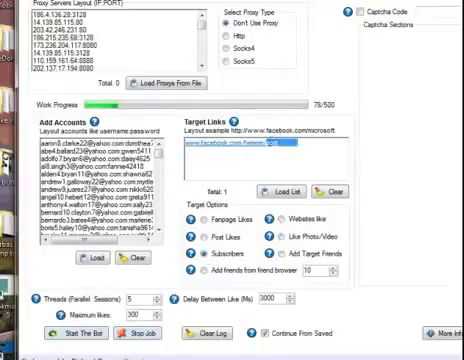
click(282, 253)
drag(328, 156, 182, 142)
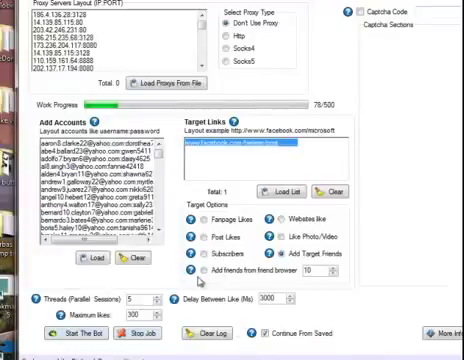
click(150, 297)
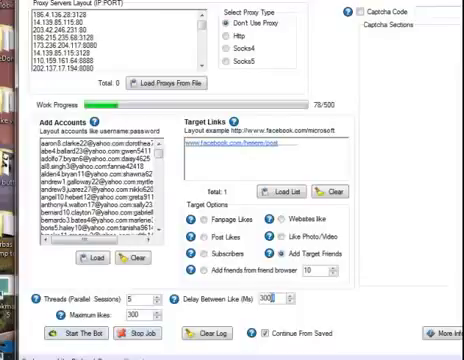
double_click(268, 298)
text(1000)
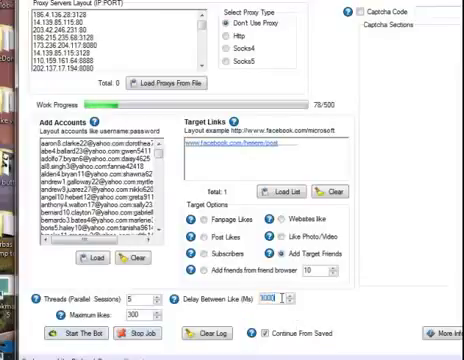
text(3000)
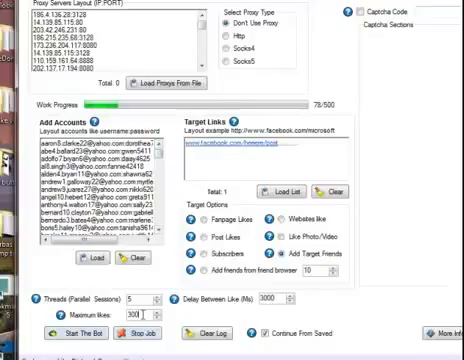
- Select the Maximum likes value before starting the bot
drag(142, 313, 112, 322)
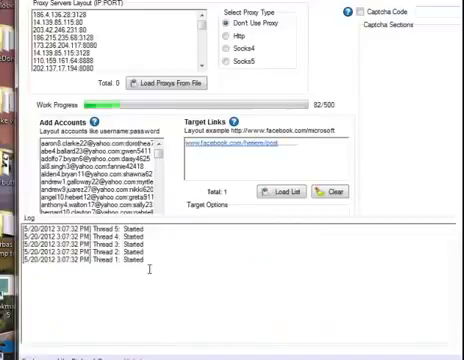
- Review the started-thread log lines, then paste the Jannat2OfficialPage fanpage link as the target
drag(149, 269, 24, 237)
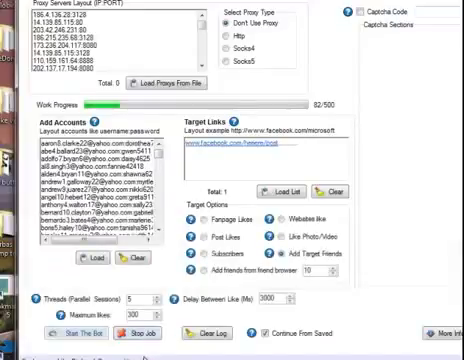
click(173, 298)
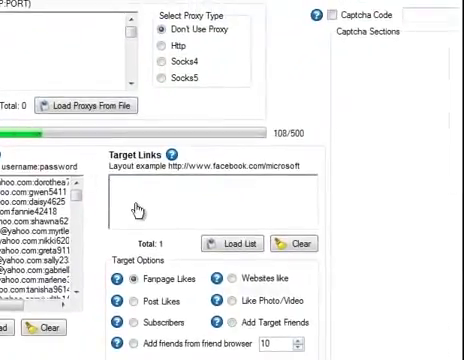
text(https://www.facebook.com/Jannat2OfficialPage)
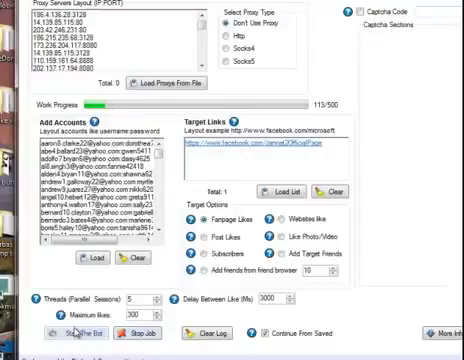
- Start the bot against the Jannat2OfficialPage fanpage target
click(74, 333)
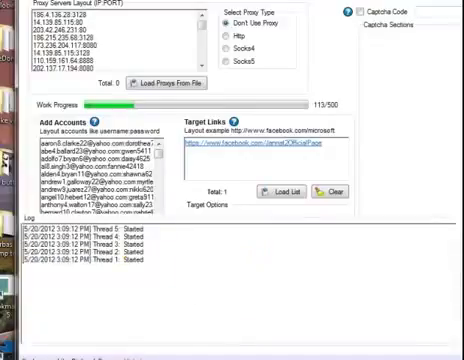